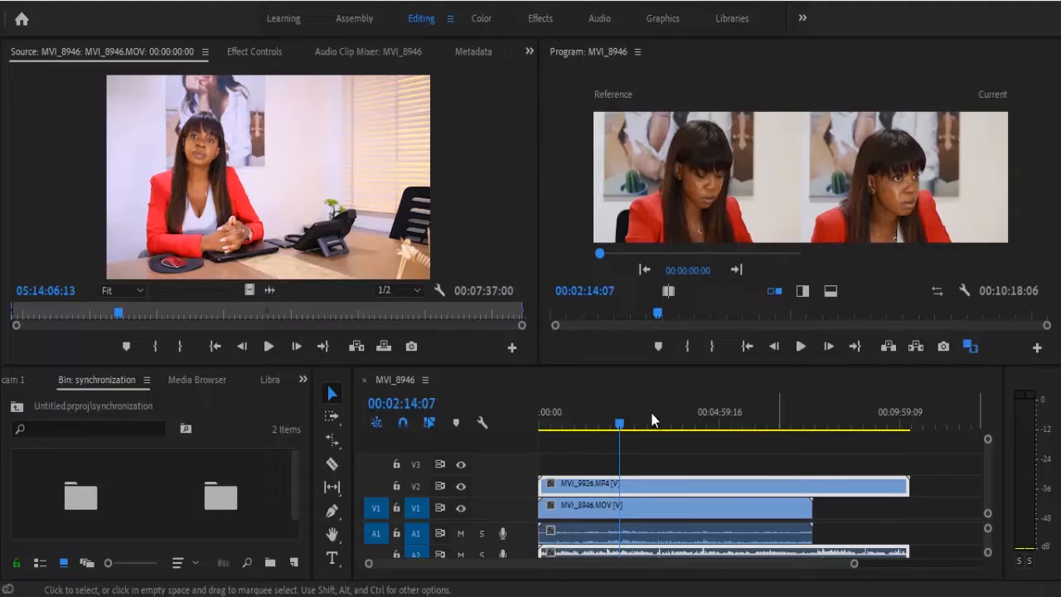
Step: Enlarge the lower panel area and review the clips stored in the cam 1 and cam 2 bins
drag(327, 368, 257, 296)
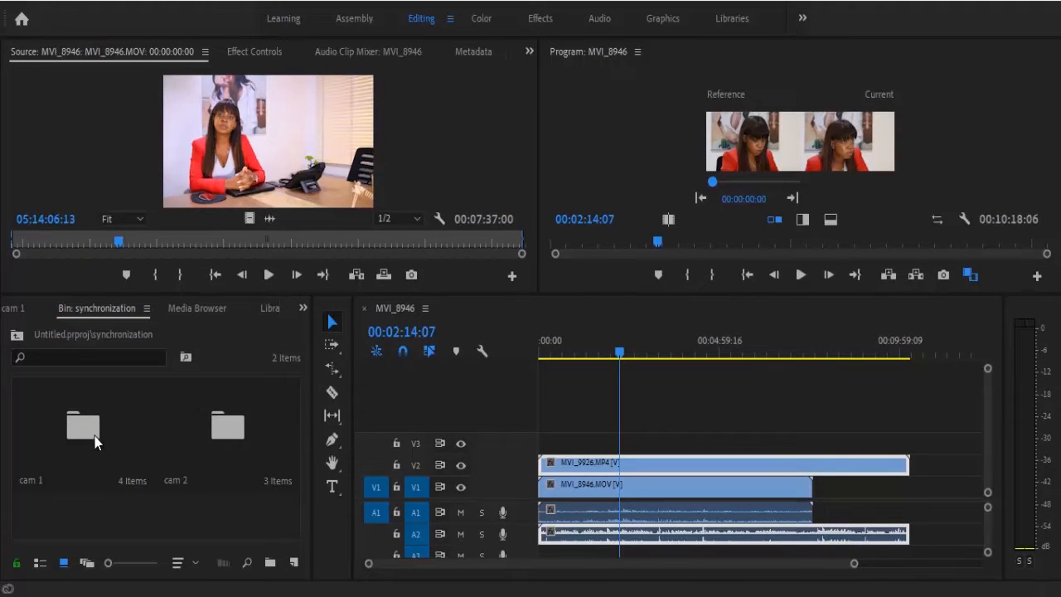
double_click(59, 446)
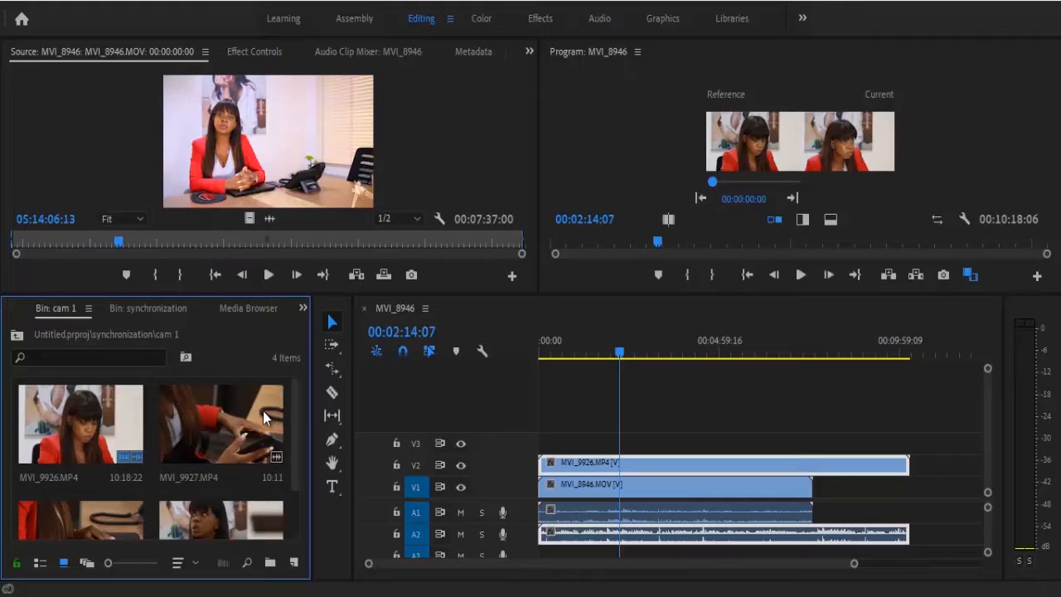
click(18, 336)
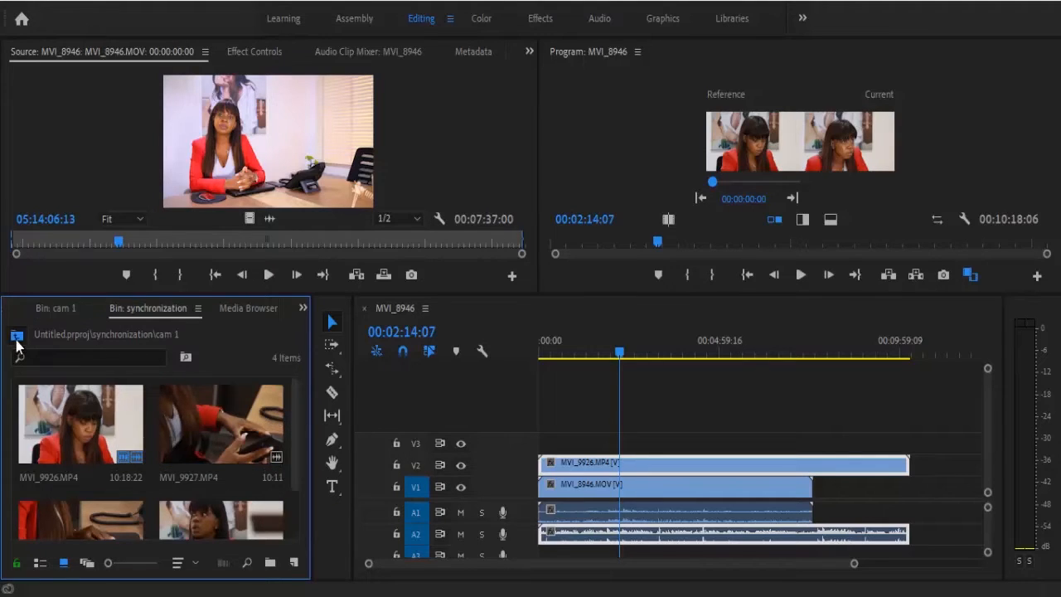
double_click(247, 461)
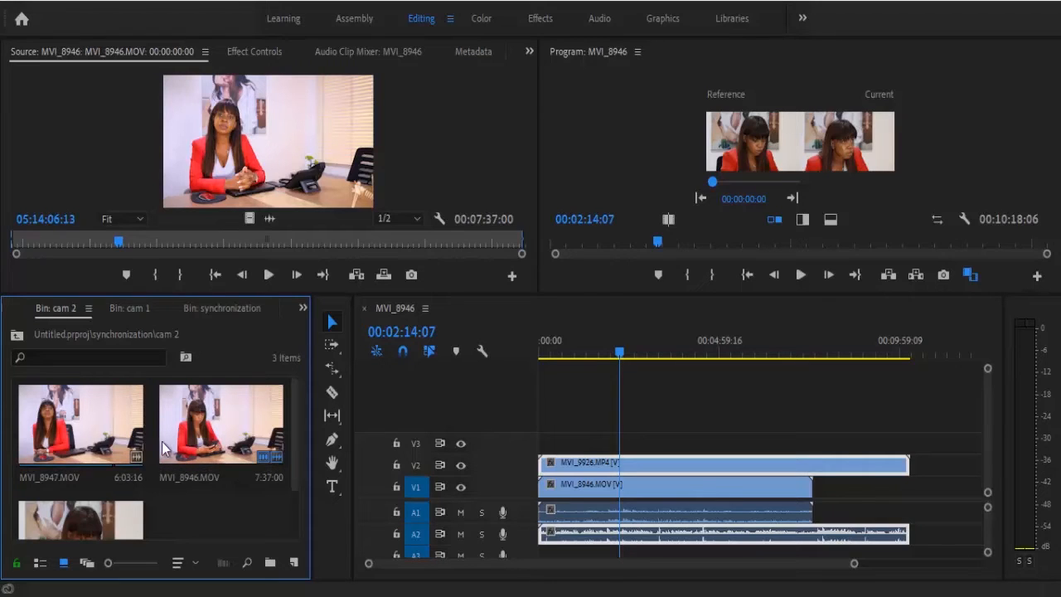
click(18, 335)
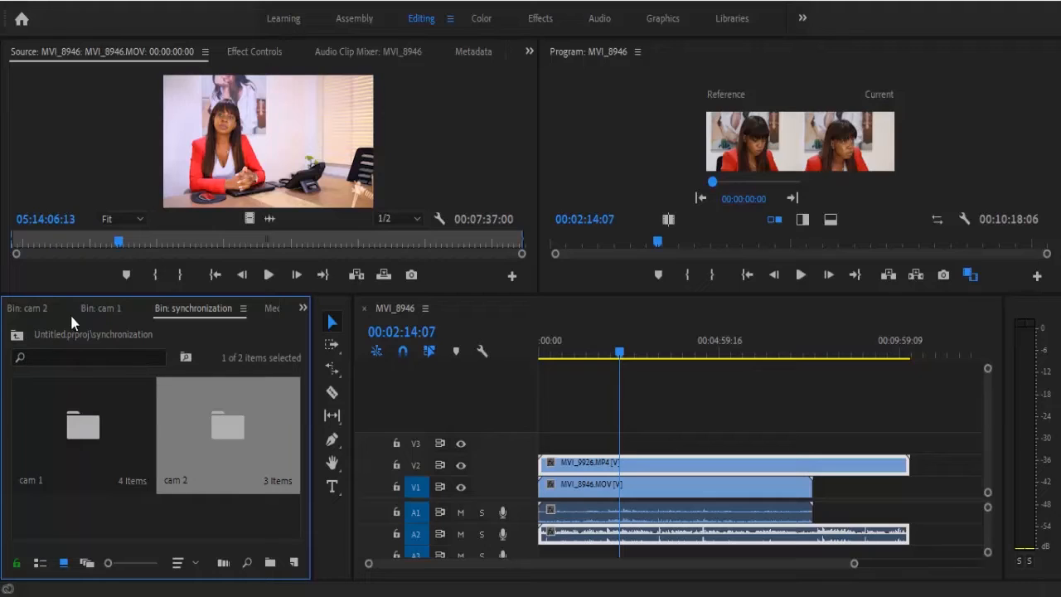
Step: Create a new bin named synch inside the synchronization bin, alongside cam 1 and cam 2
click(270, 567)
click(271, 567)
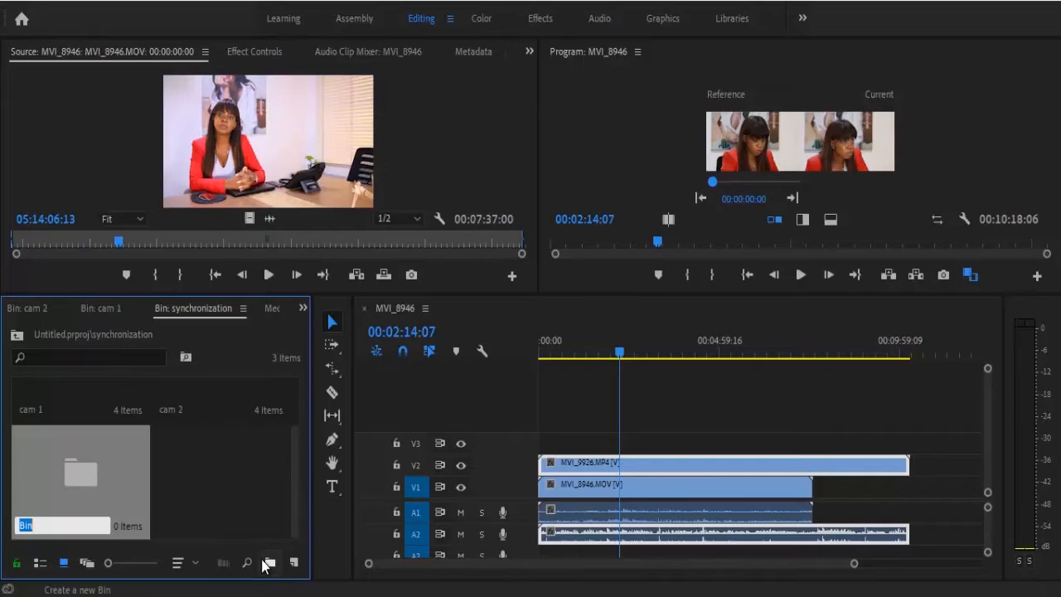
text(synch)
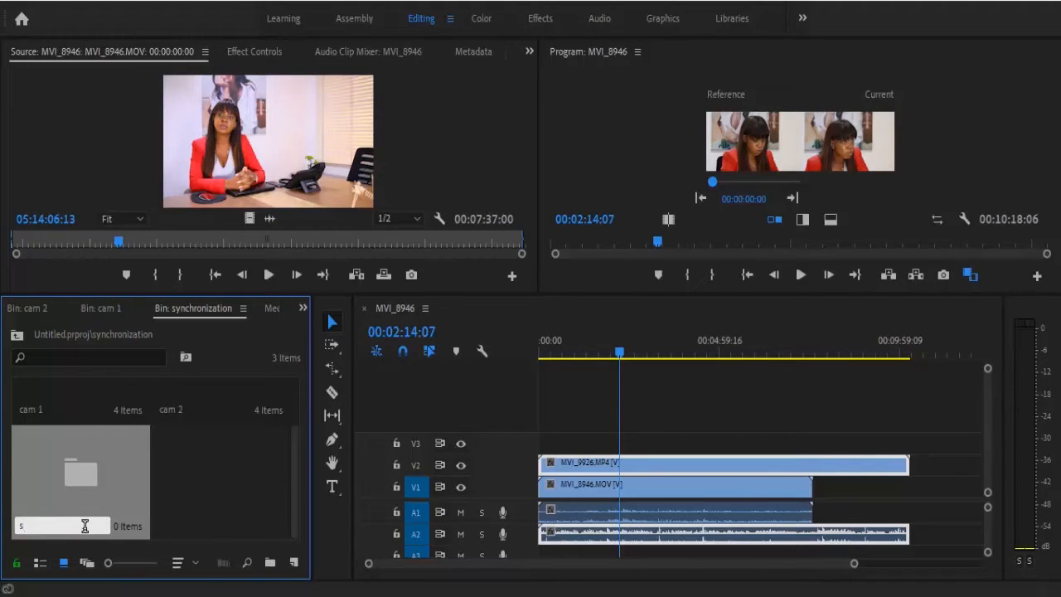
click(276, 489)
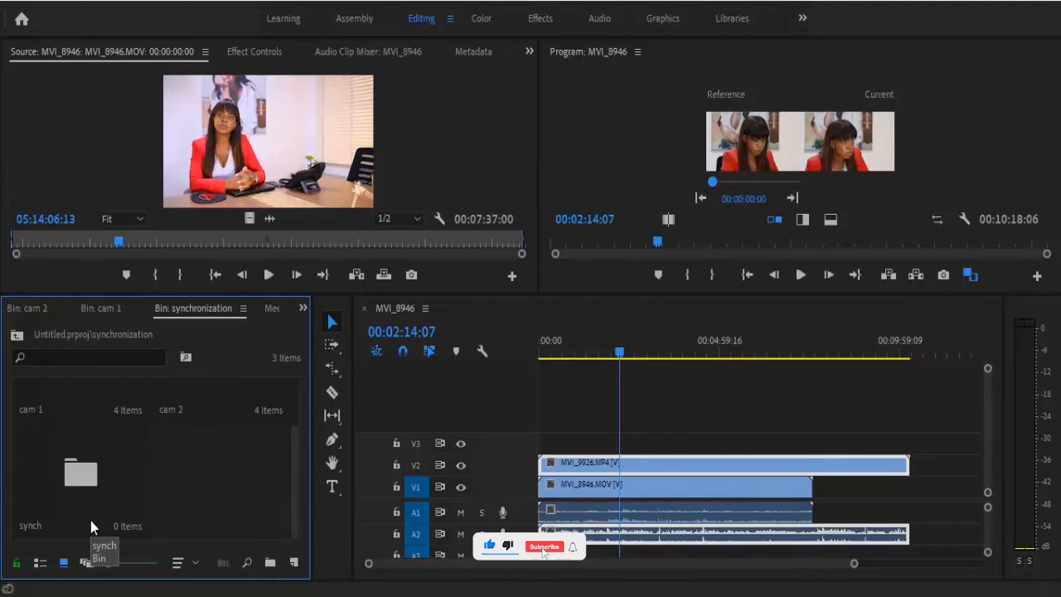
Step: Copy the clip MVI_9926.MP4 from the cam 1 bin and paste it into the synch bin
double_click(92, 404)
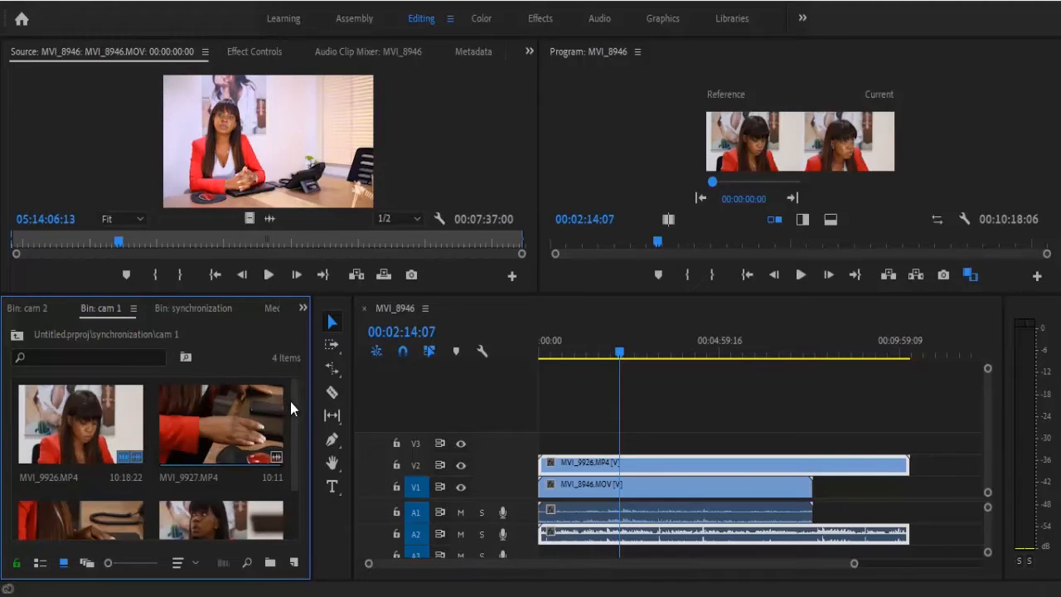
drag(294, 406, 295, 487)
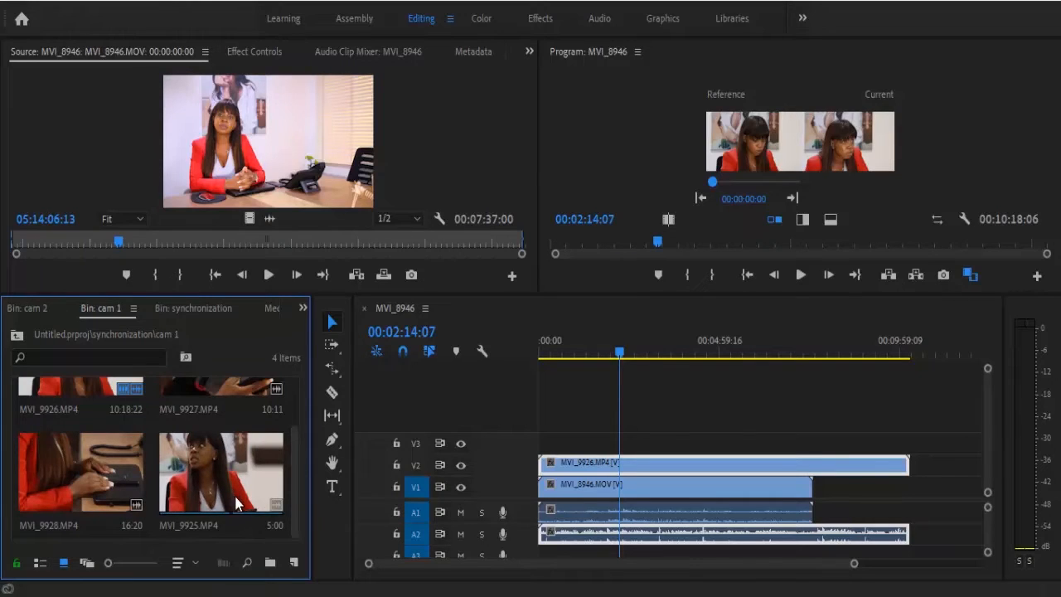
drag(296, 476, 299, 417)
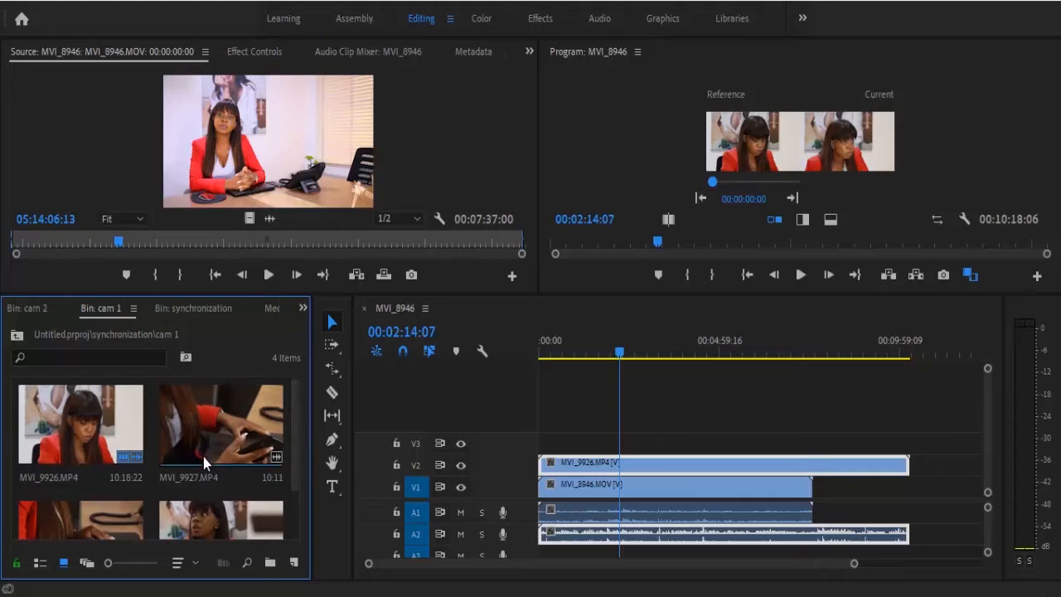
click(105, 431)
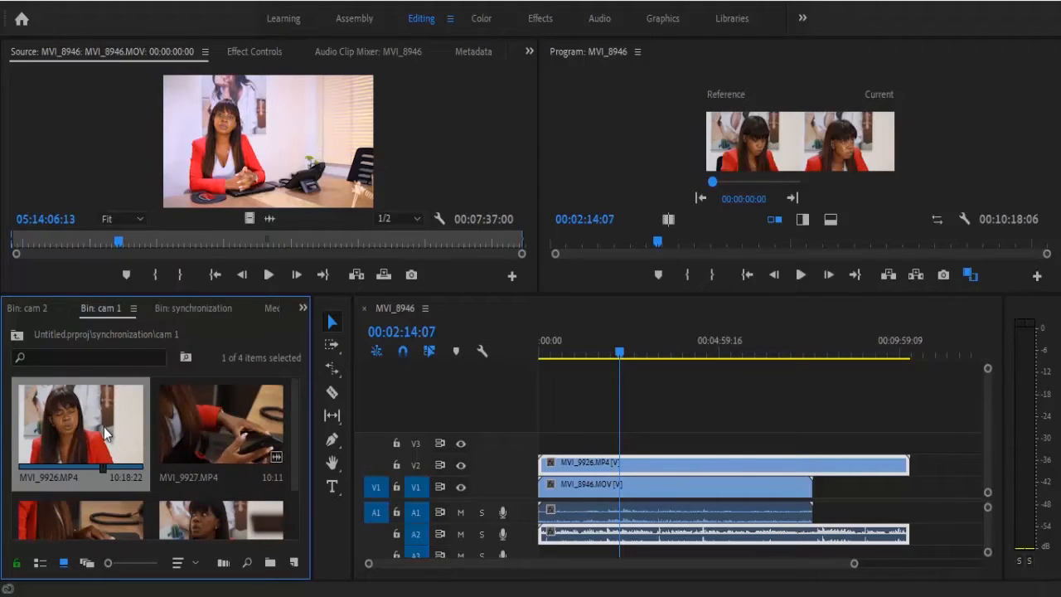
right_click(104, 427)
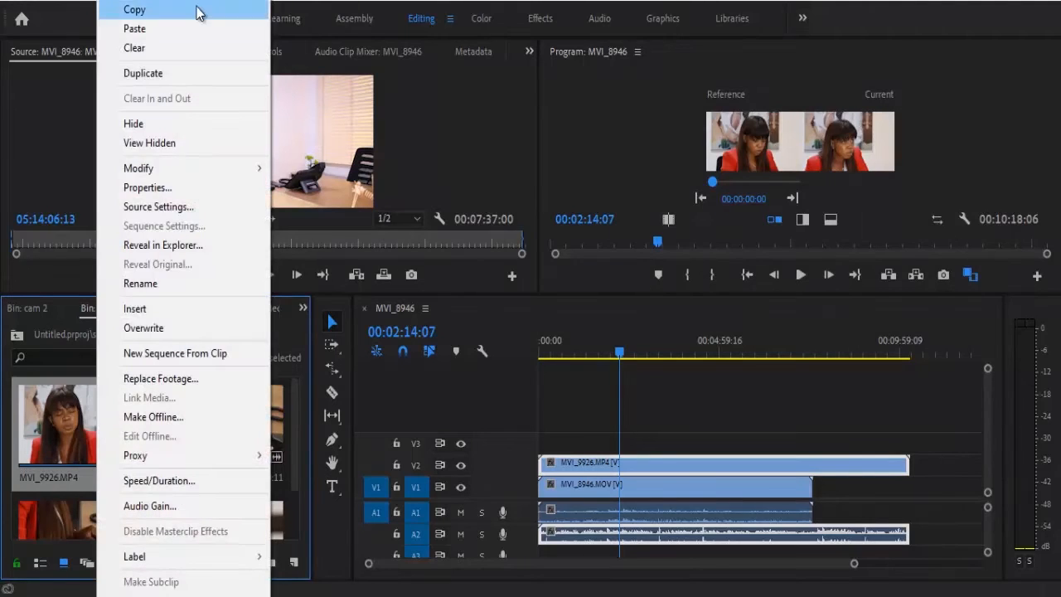
click(199, 10)
click(16, 335)
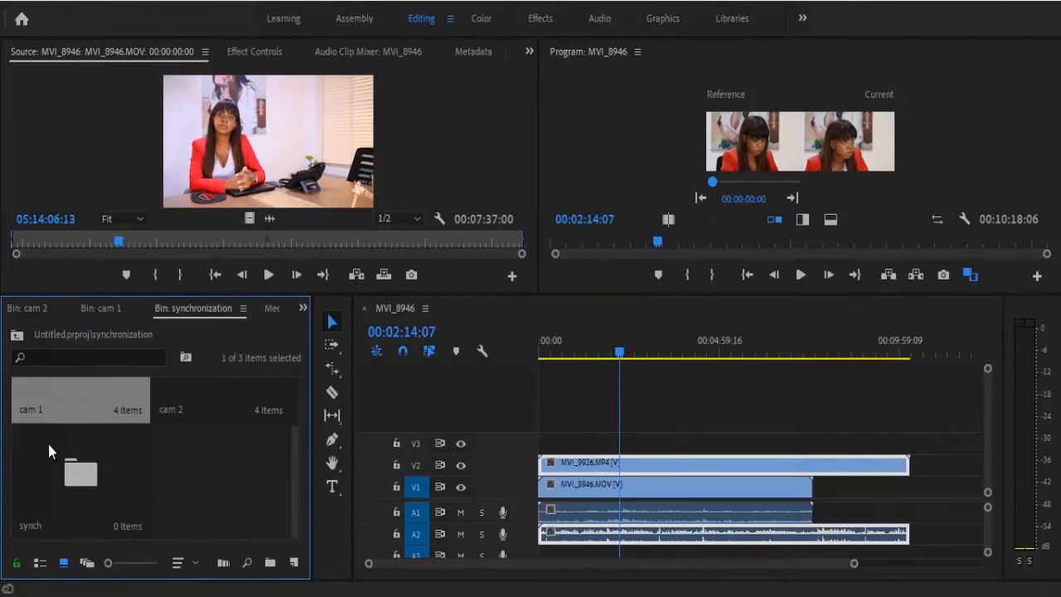
double_click(65, 477)
right_click(105, 454)
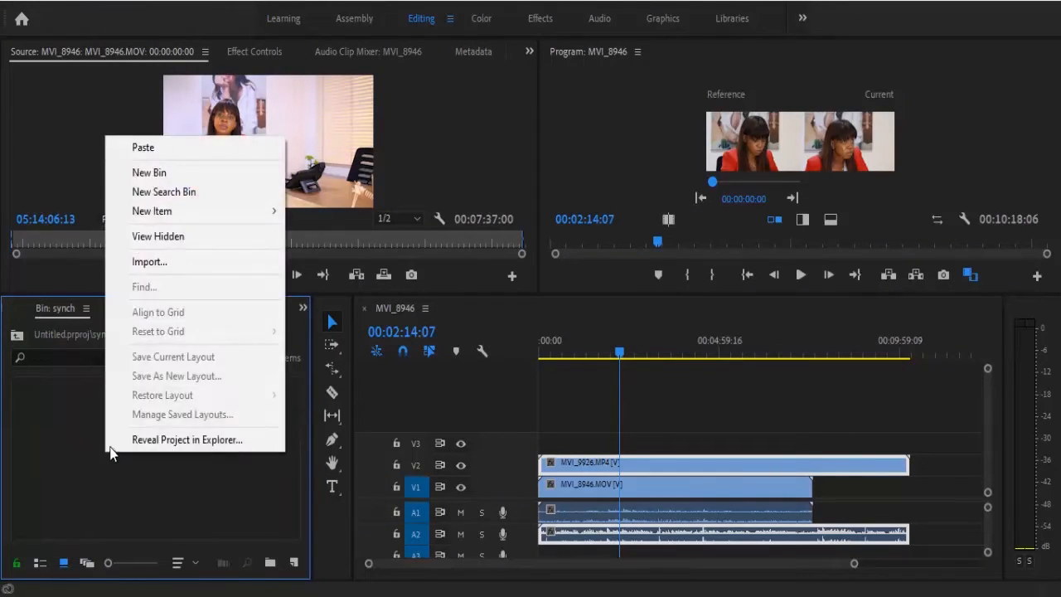
click(166, 150)
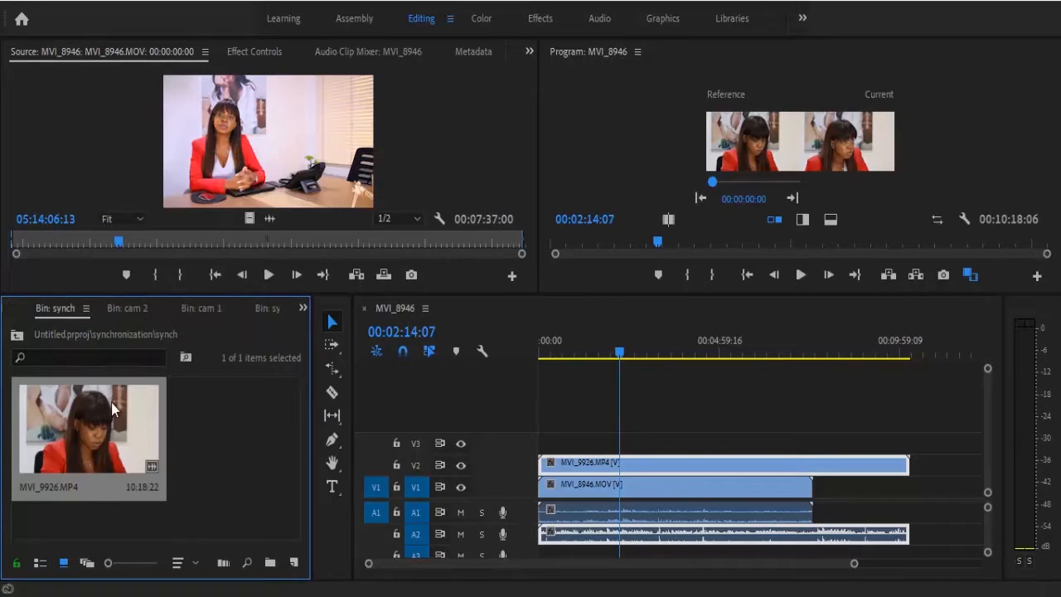
Step: Copy the clips MVI_8946.MOV and MVI_8947.MOV from the cam 2 bin and paste them into the synch bin
click(24, 342)
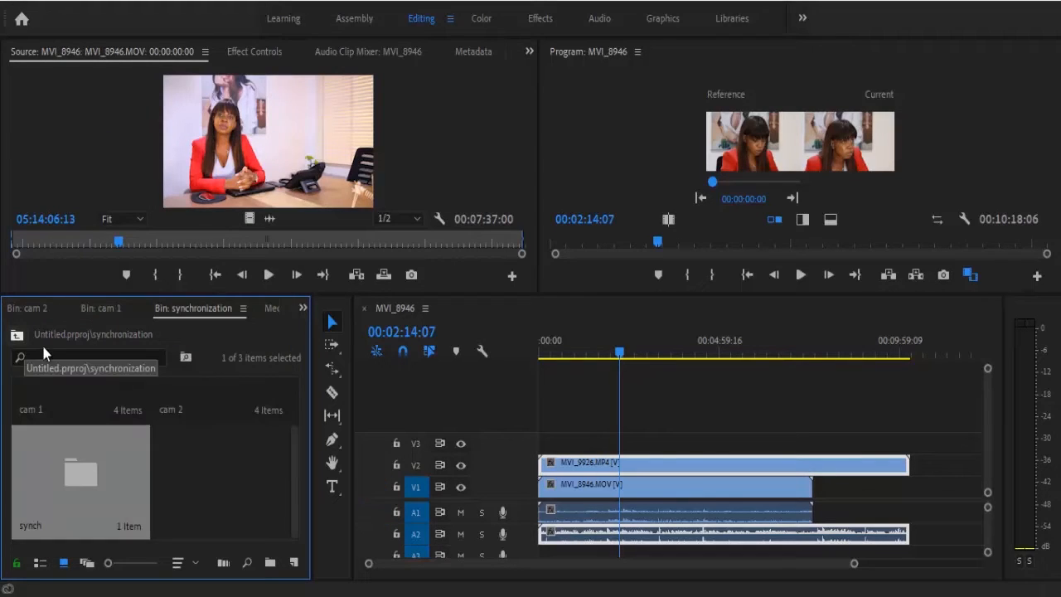
double_click(171, 405)
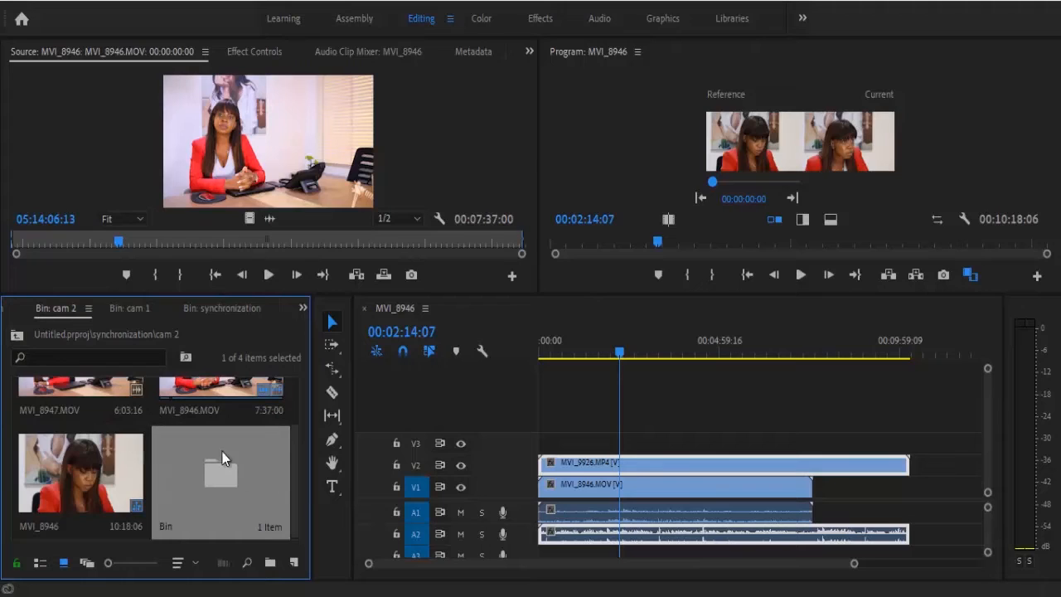
drag(295, 443, 289, 479)
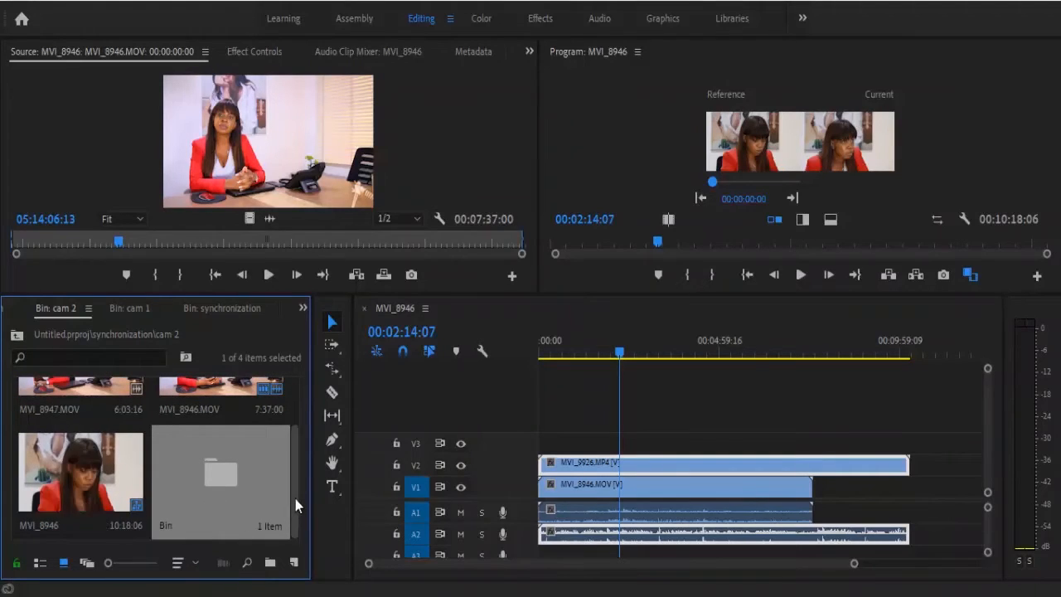
drag(296, 504, 296, 427)
click(258, 419)
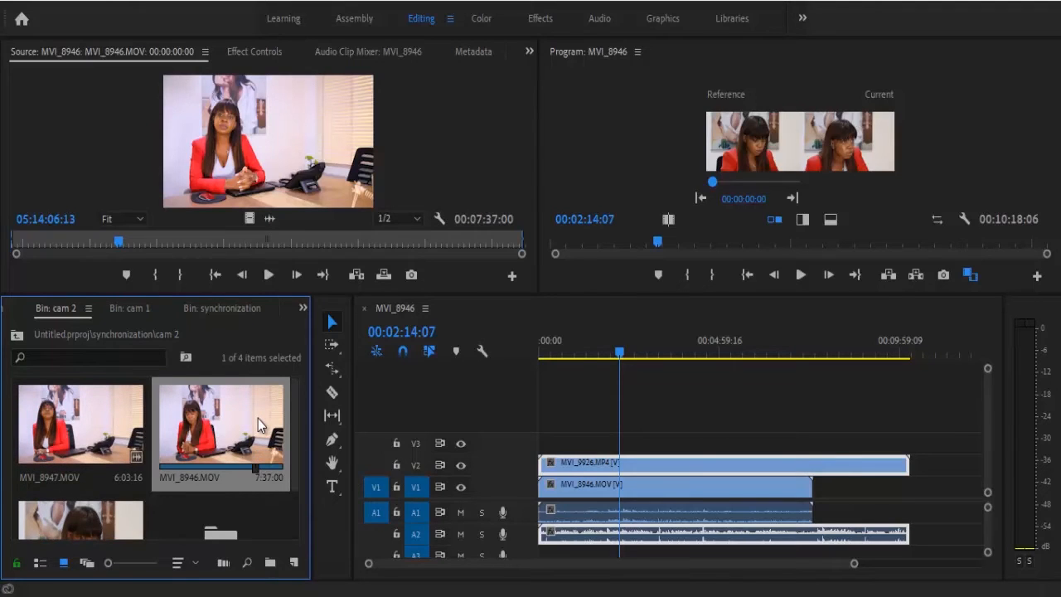
ctrl+click(110, 421)
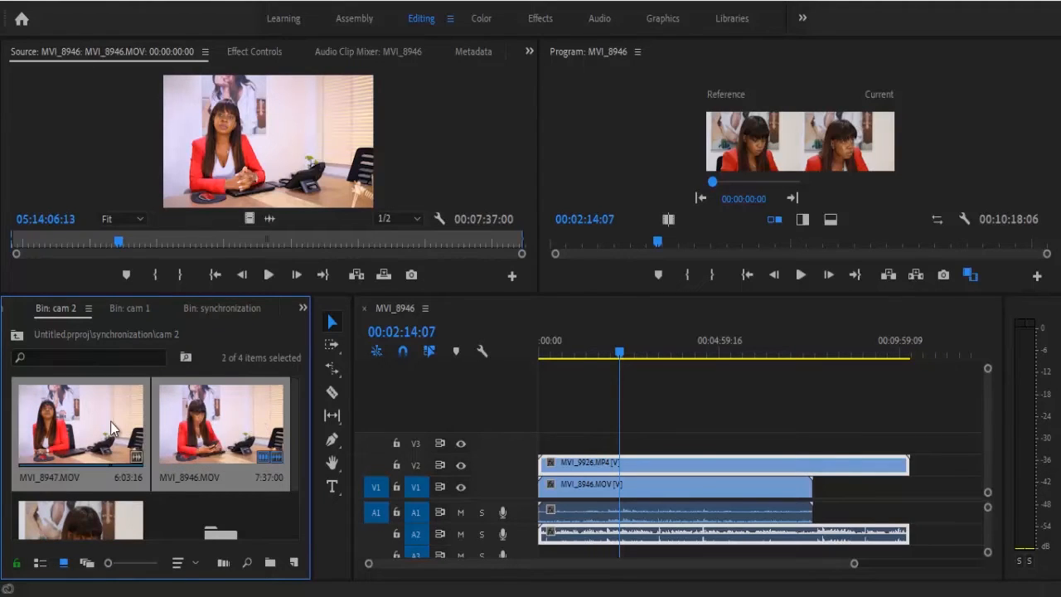
right_click(112, 427)
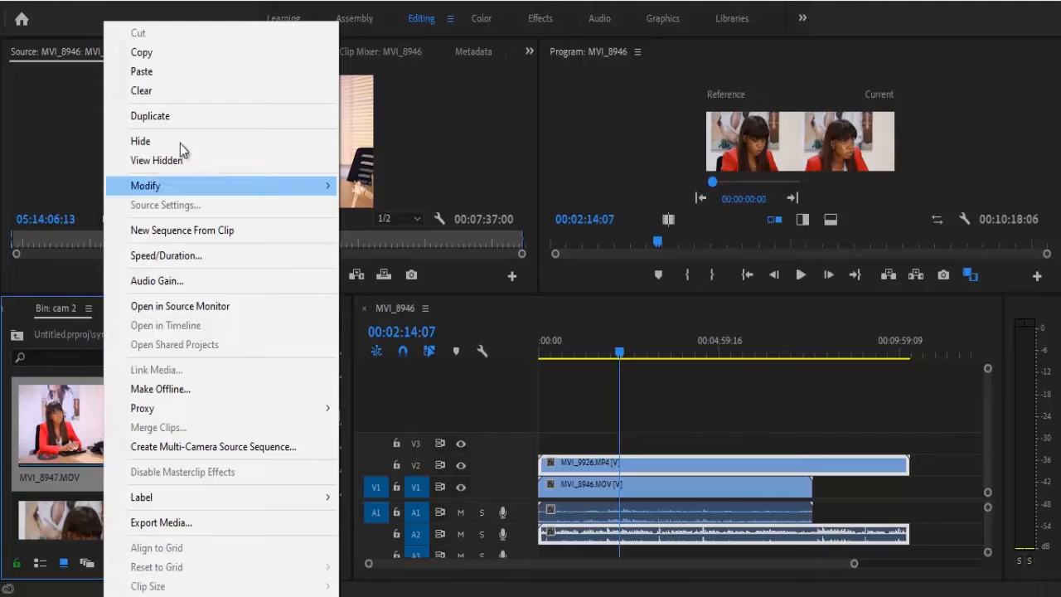
click(188, 46)
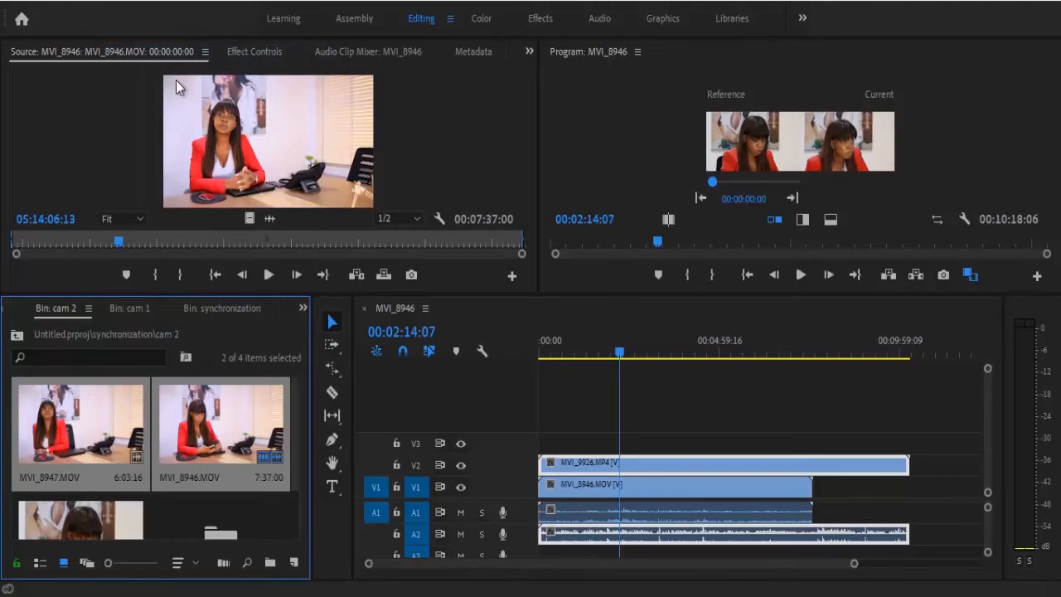
click(17, 335)
double_click(104, 477)
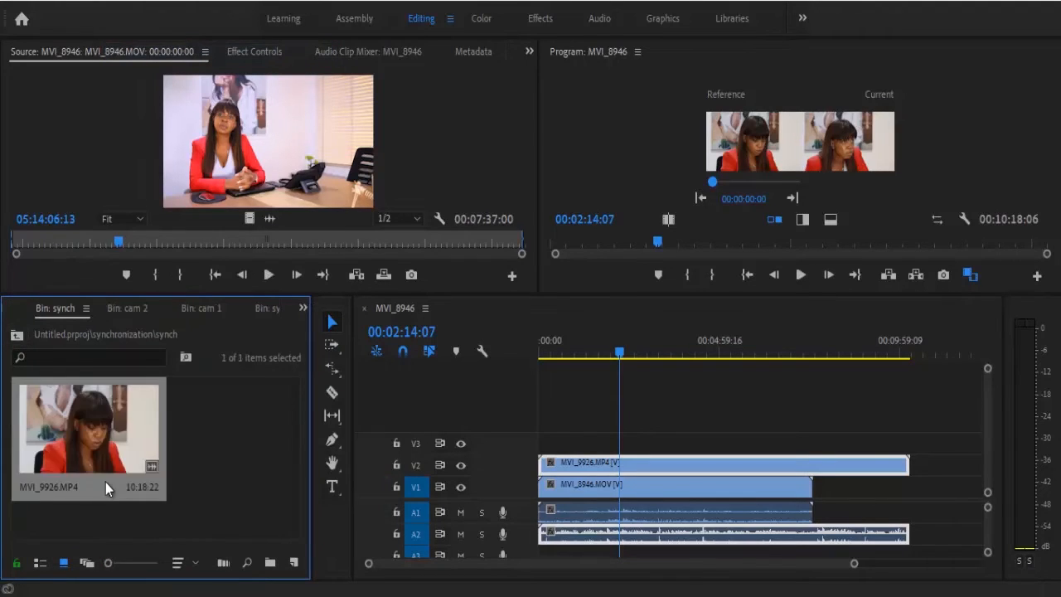
right_click(230, 455)
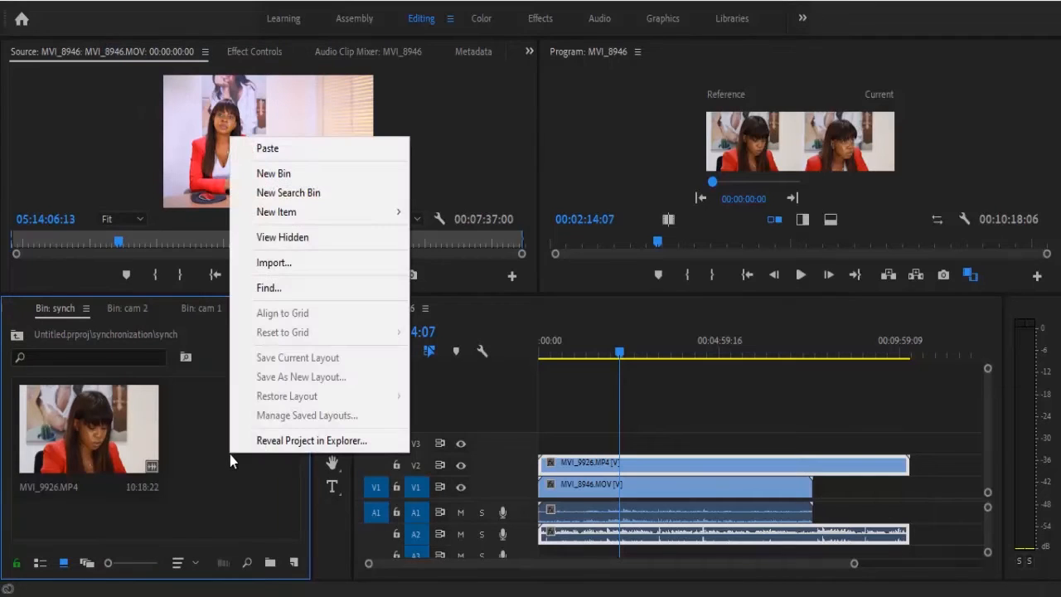
click(290, 152)
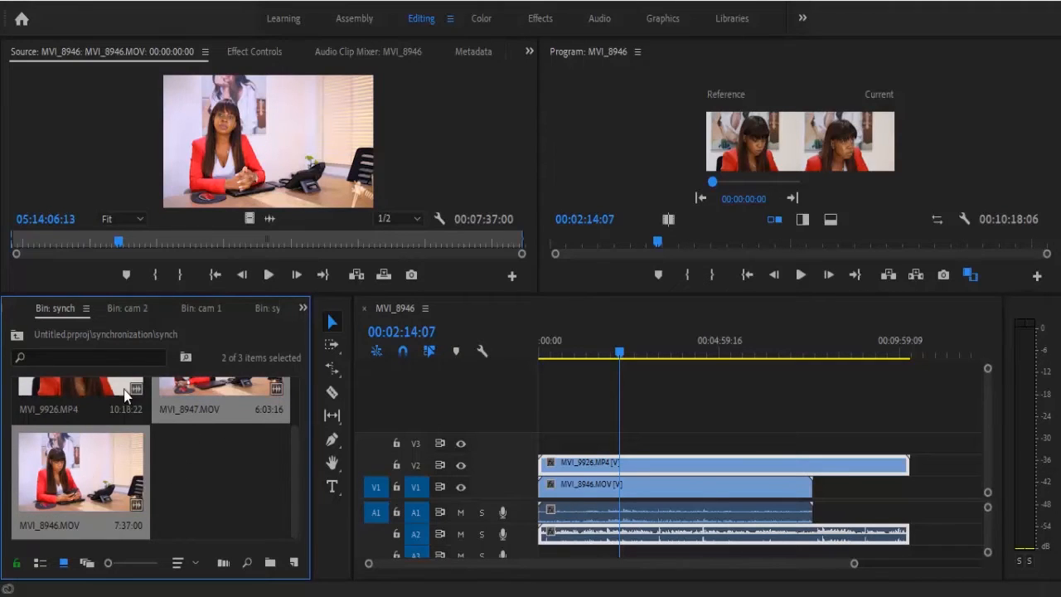
Step: Create a multi-camera source sequence from all three synch bin clips, synchronized by Audio with the Mix Down track channel and Camera 1 sequence settings
click(243, 506)
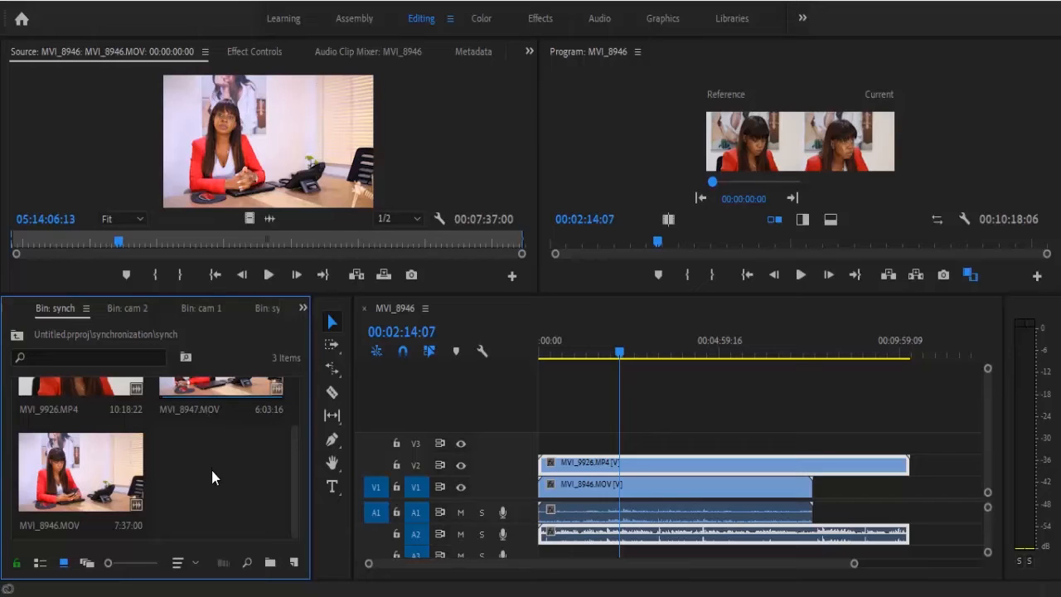
drag(205, 467, 116, 401)
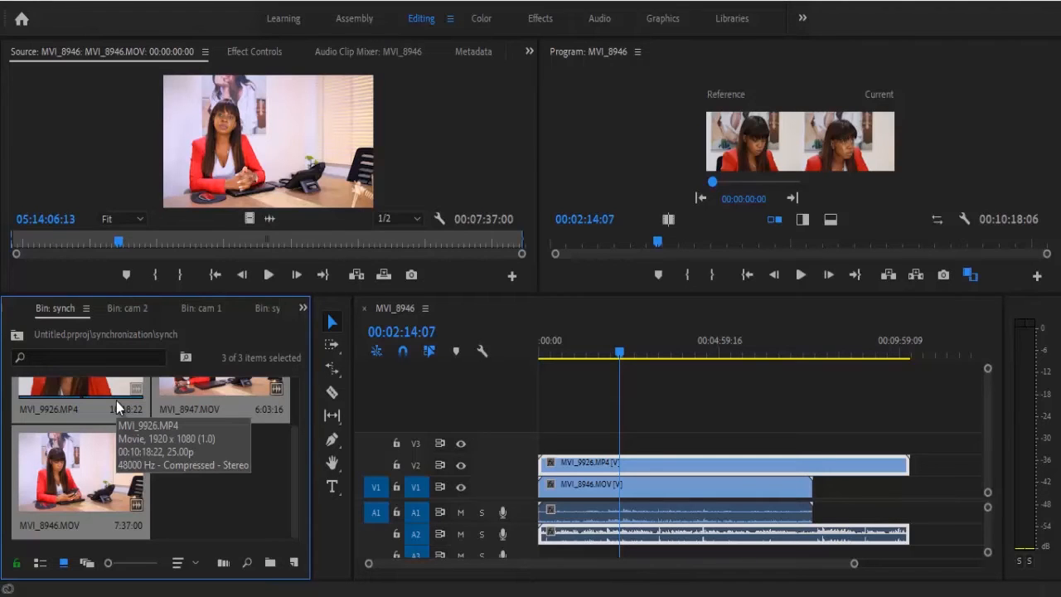
right_click(99, 439)
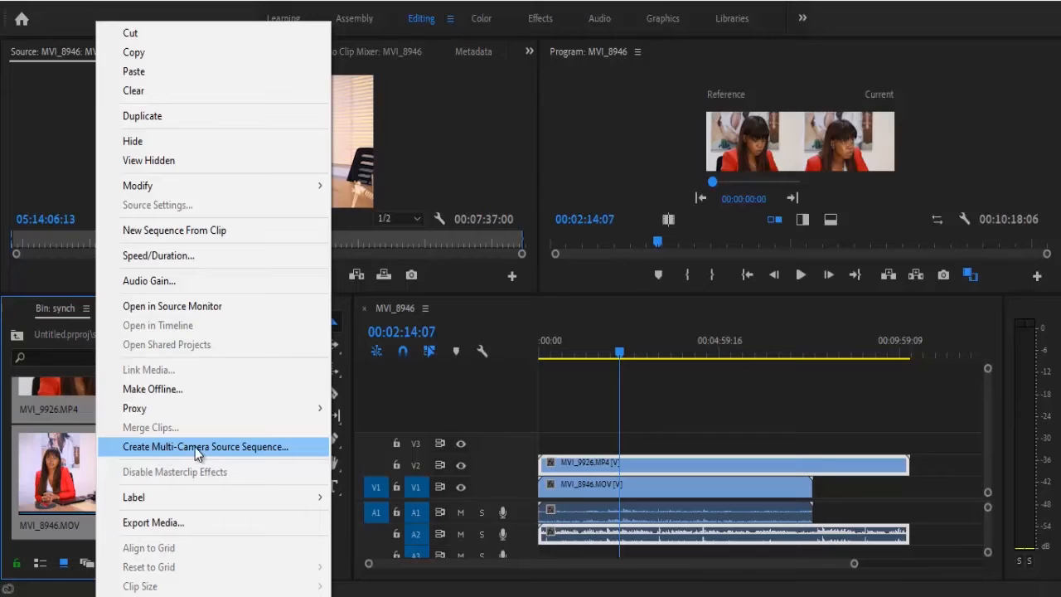
click(209, 446)
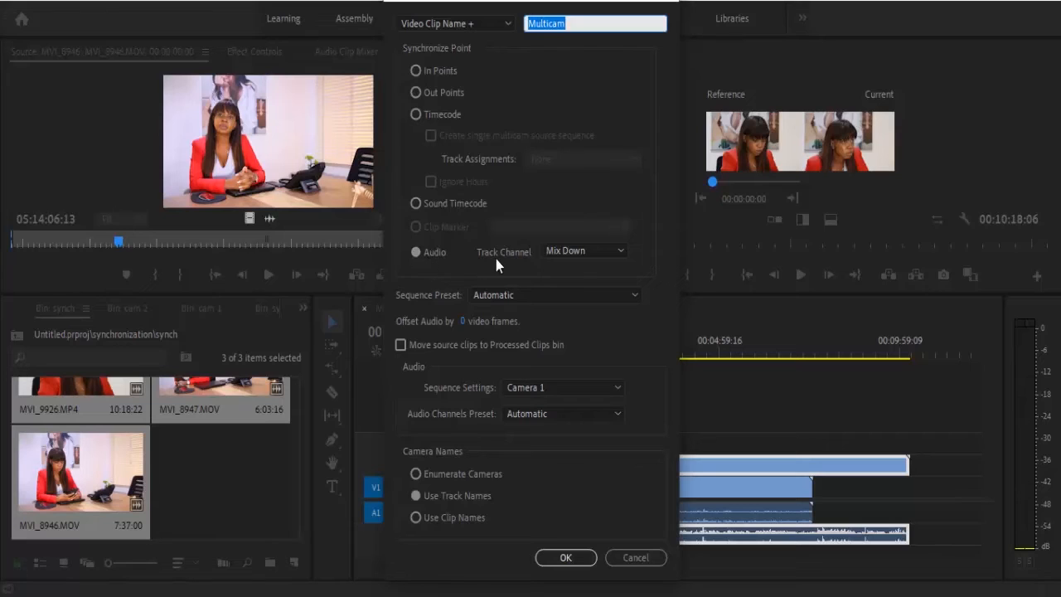
click(581, 252)
click(583, 308)
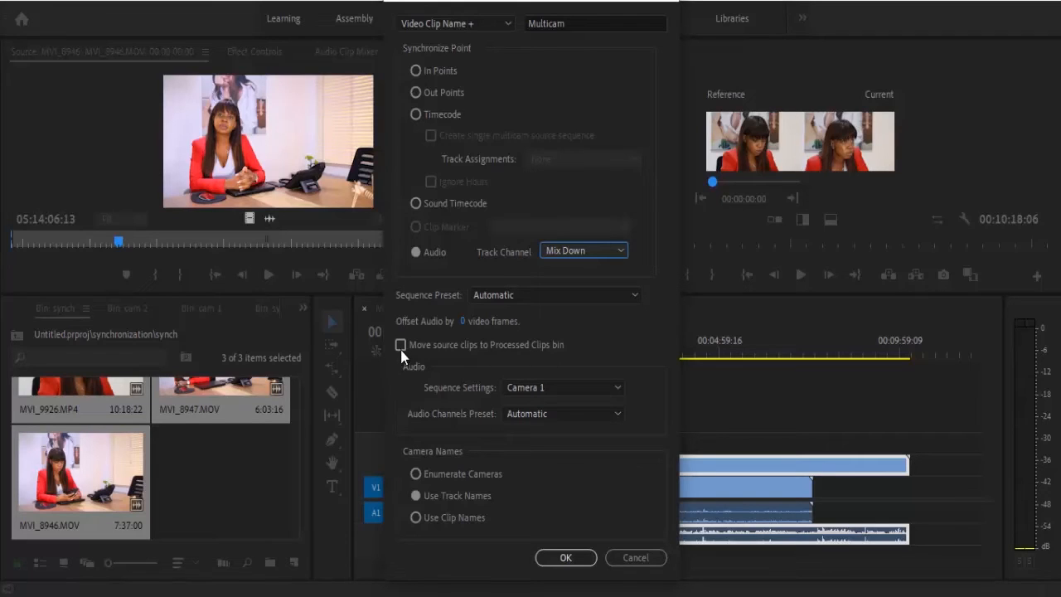
click(550, 387)
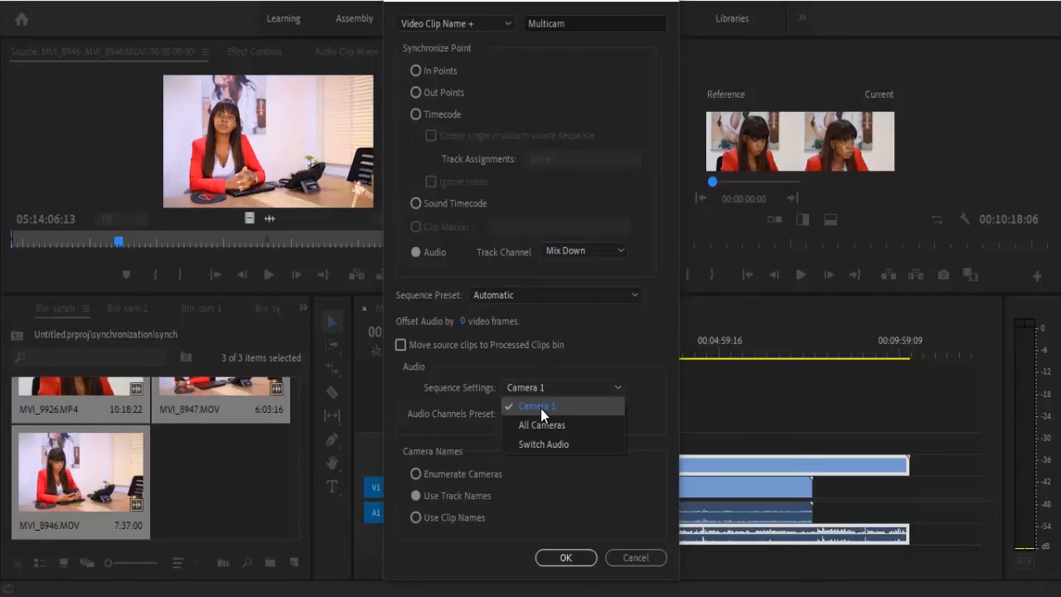
click(540, 408)
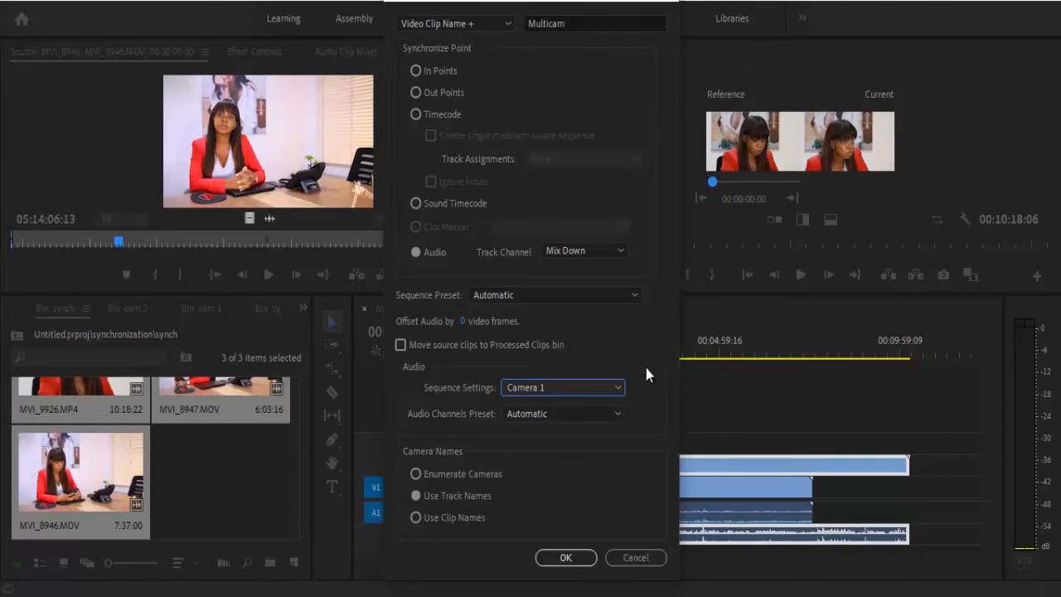
click(540, 557)
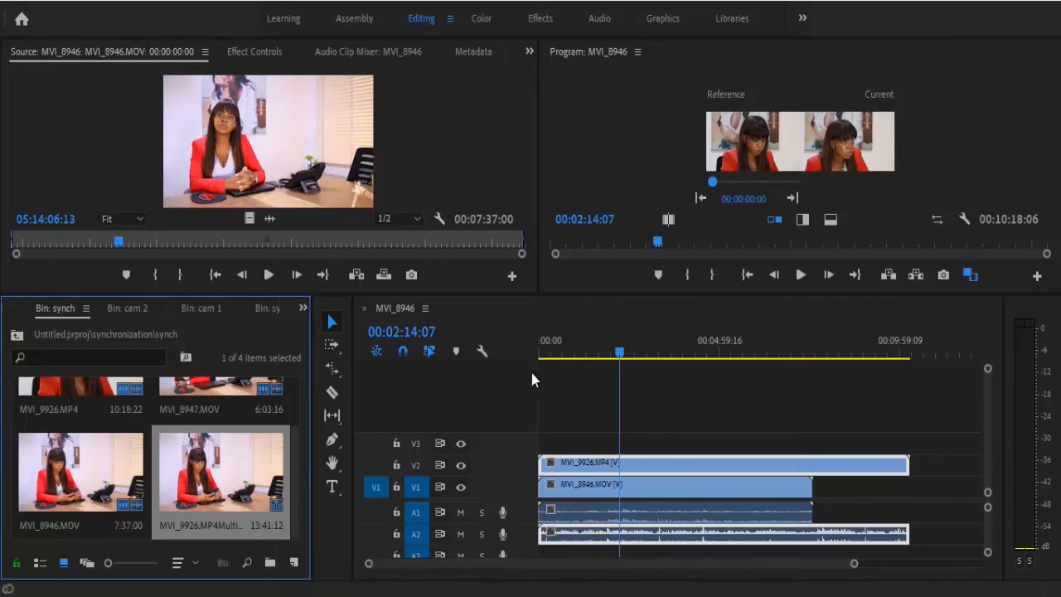
click(560, 422)
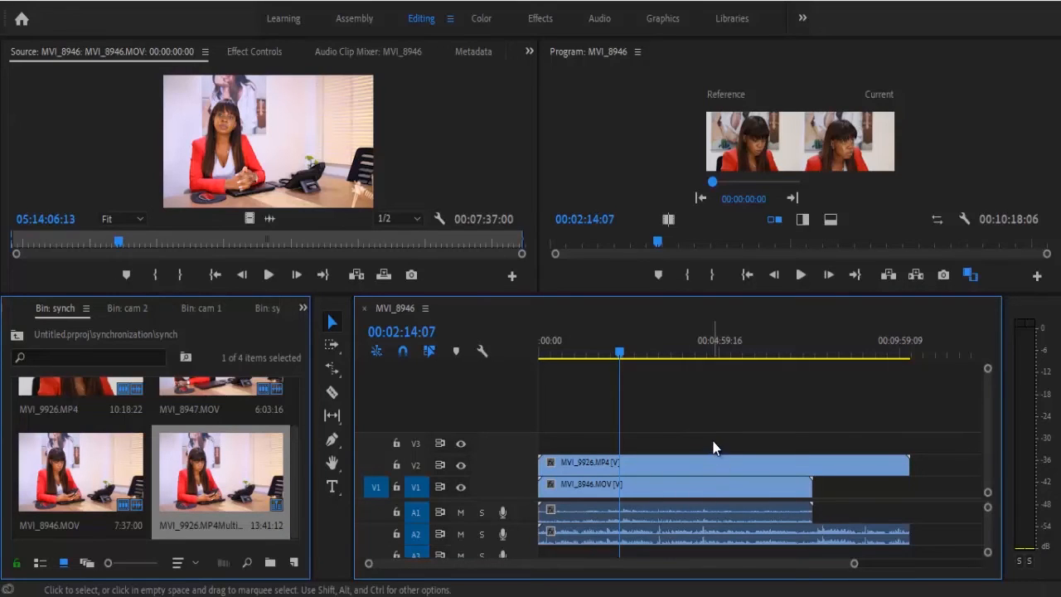
Step: Synchronize the MVI_9926.MP4 and MVI_8946.MOV clips in the MVI_8946 sequence by Audio, using the Mix Down track channel
drag(715, 448, 675, 537)
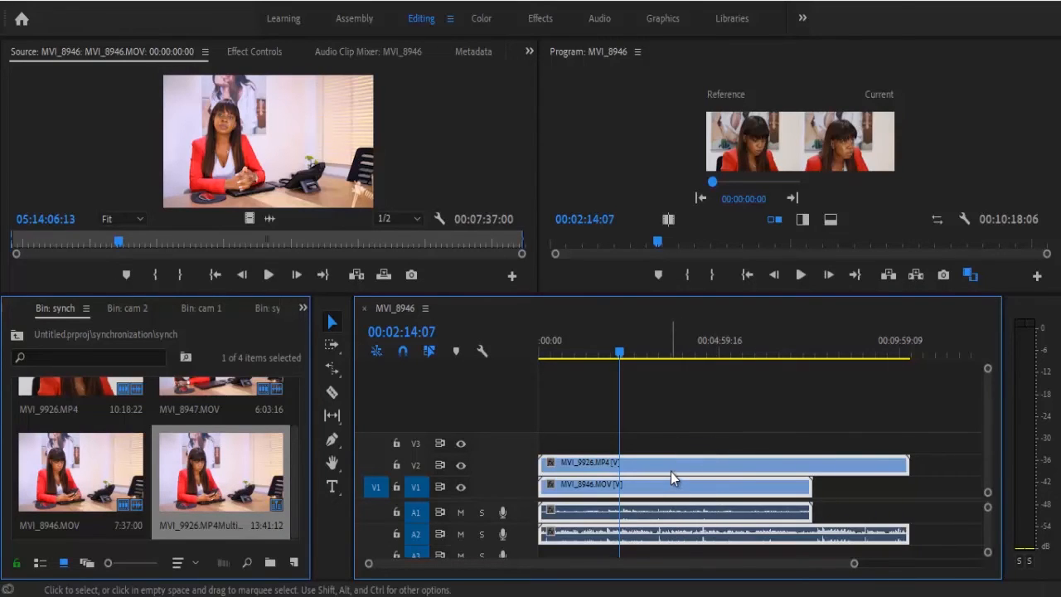
right_click(673, 478)
click(746, 330)
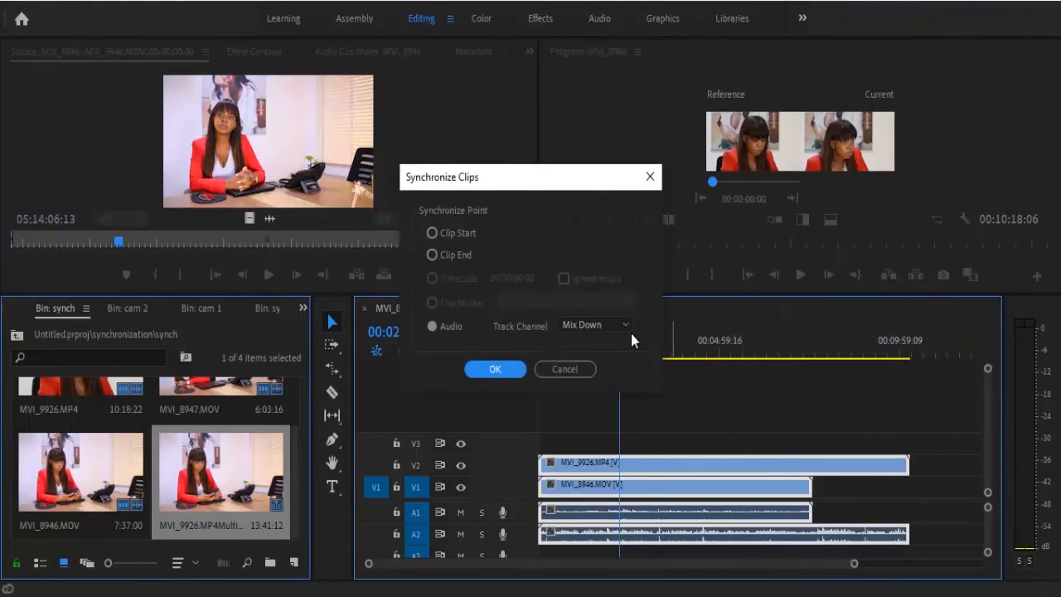
click(495, 371)
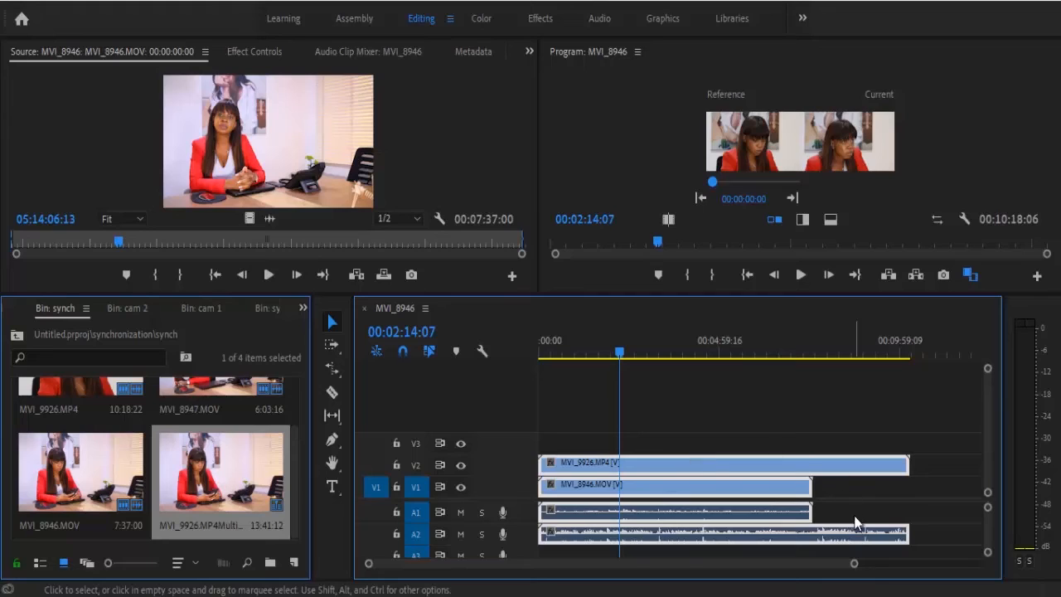
drag(854, 563, 992, 562)
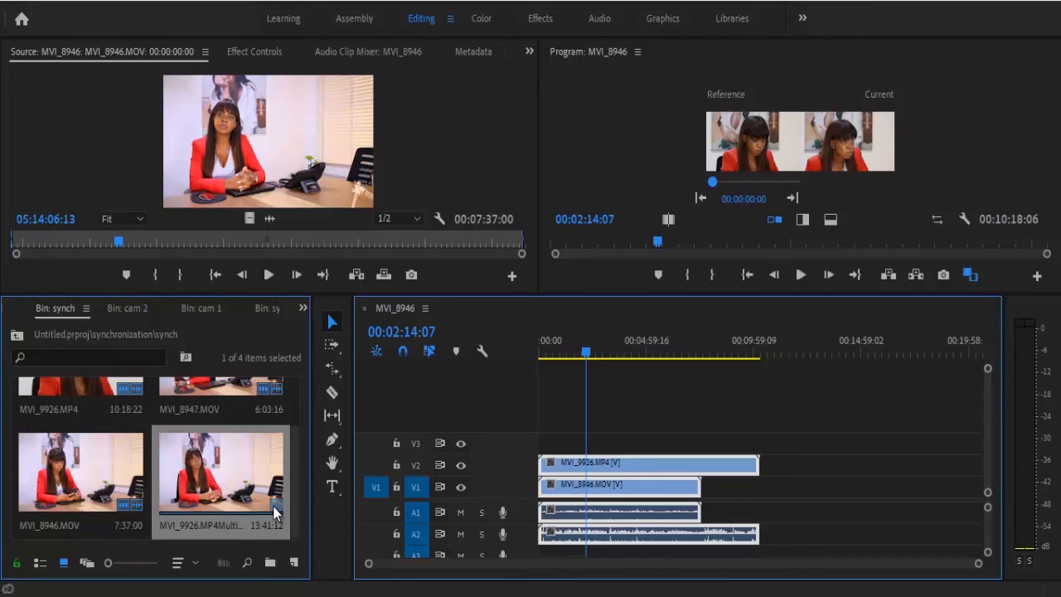
Step: Open the multi-camera source sequence MVI_9926.MP4Multicam from the synch bin in the timeline and move its playhead to 00:01:22:05
right_click(249, 499)
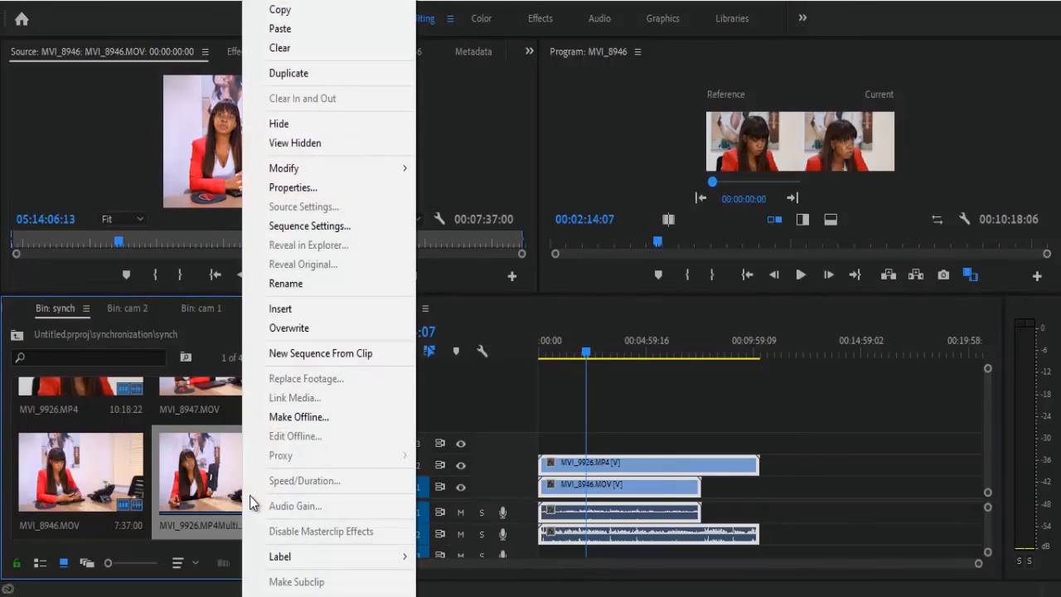
scroll(264, 552, down, 3)
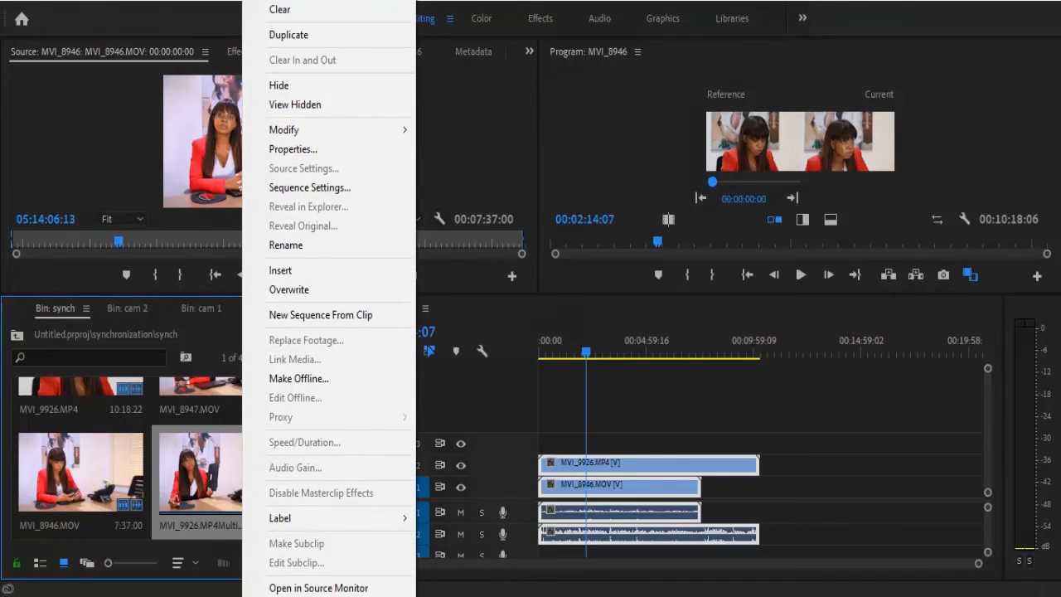
scroll(298, 539, down, 4)
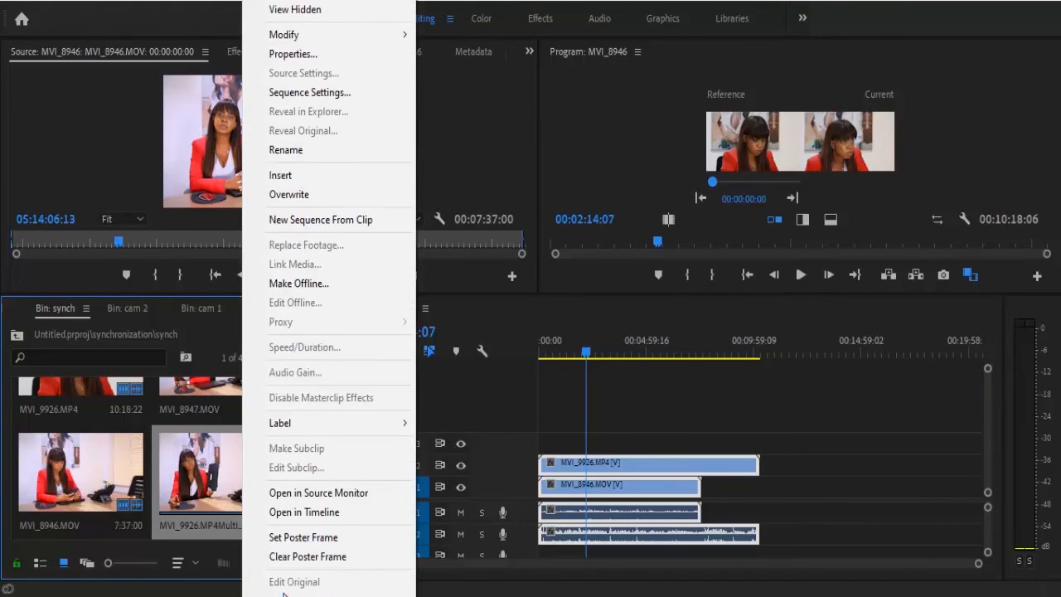
click(295, 509)
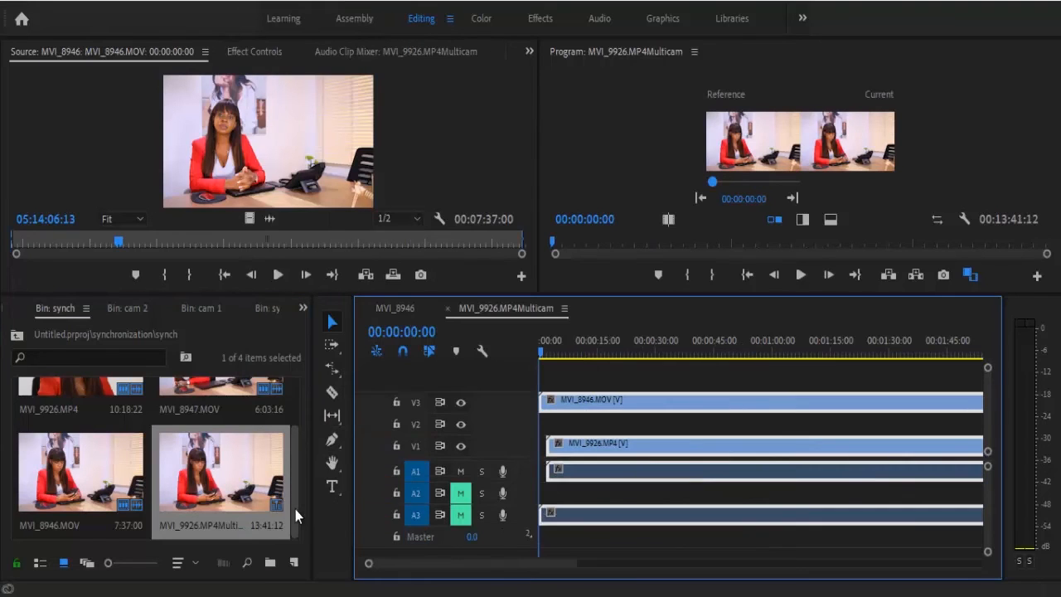
drag(574, 565, 935, 543)
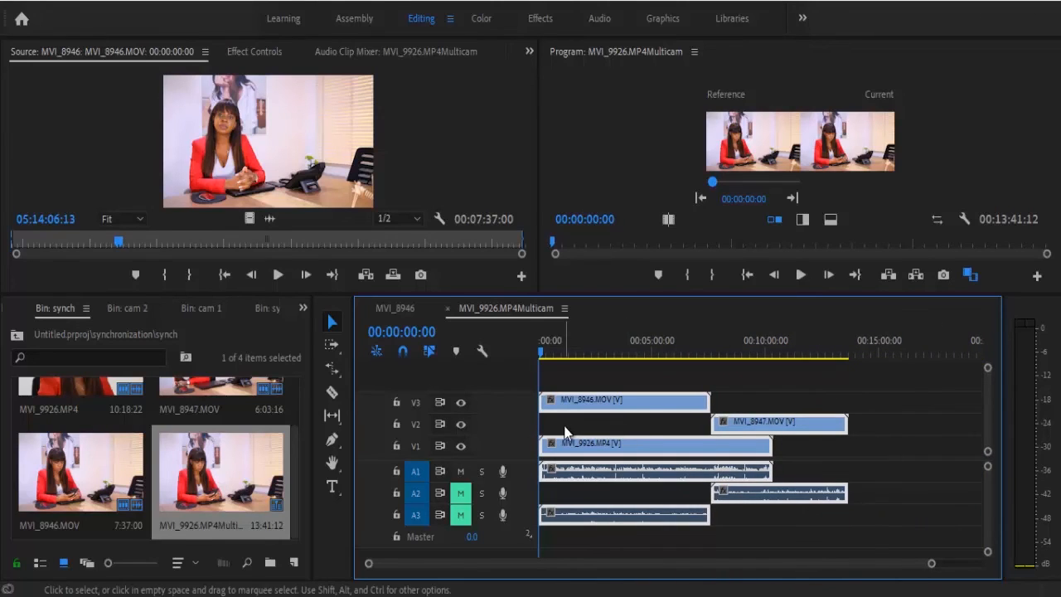
click(925, 419)
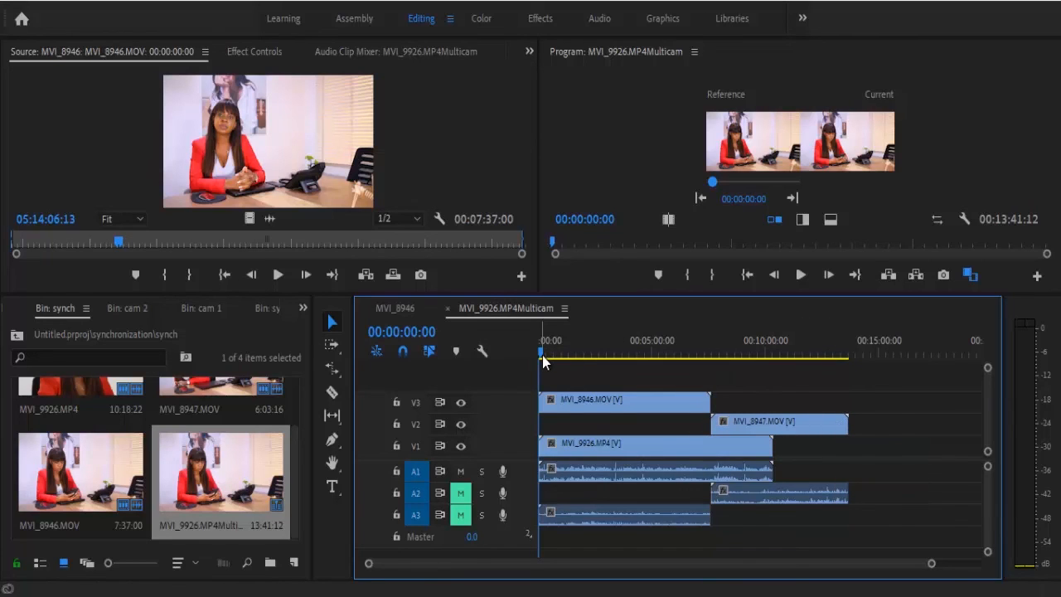
drag(544, 355, 572, 357)
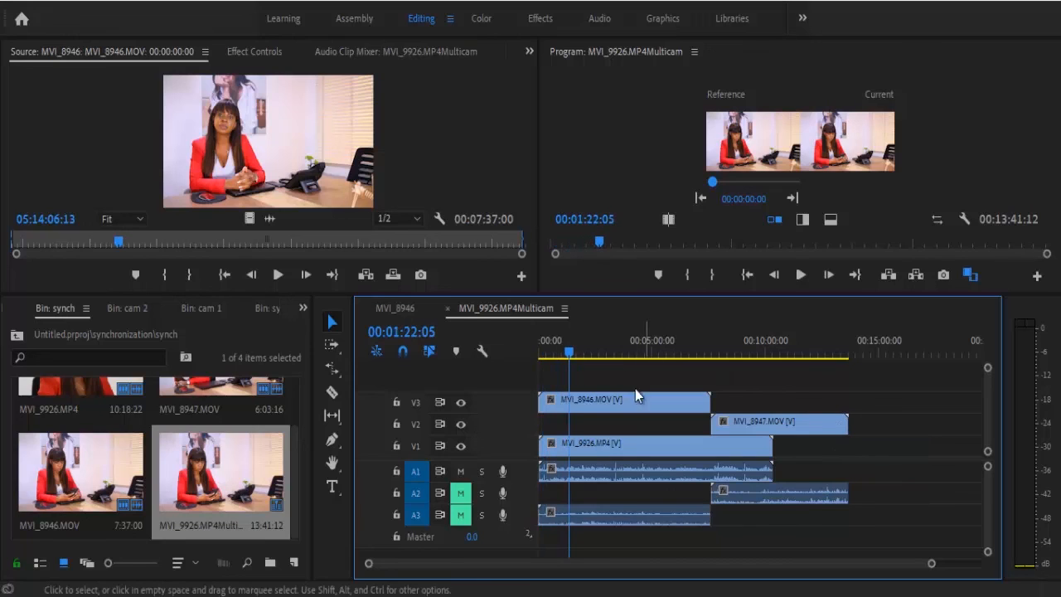